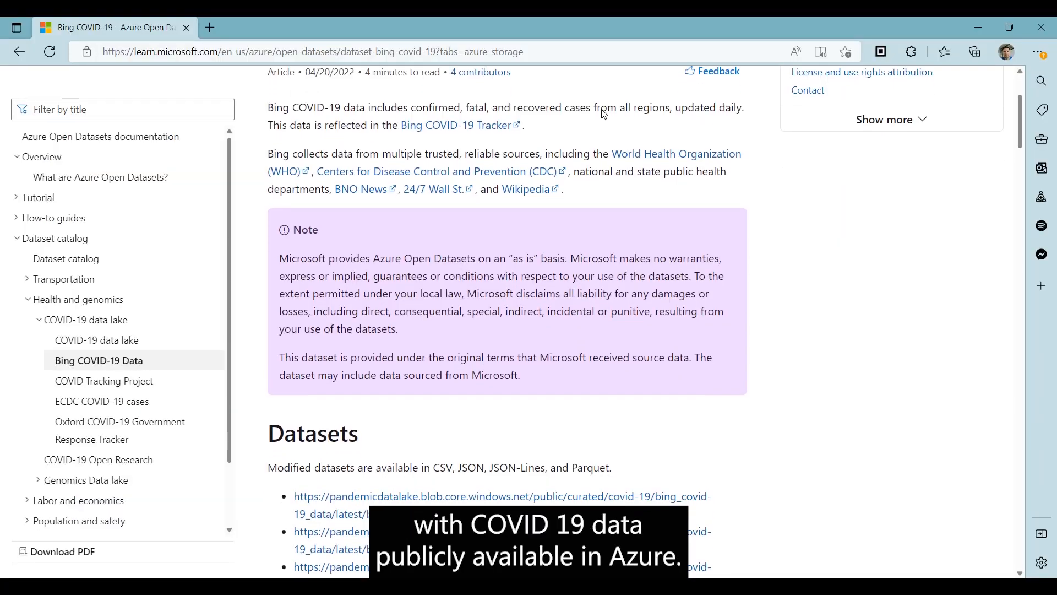
In SQL Server Management Studio, preview the top 10 rows of the Bing COVID-19 Parquet file with OPENROWSET and examine the execution plan
scroll(605, 114, "down", 3)
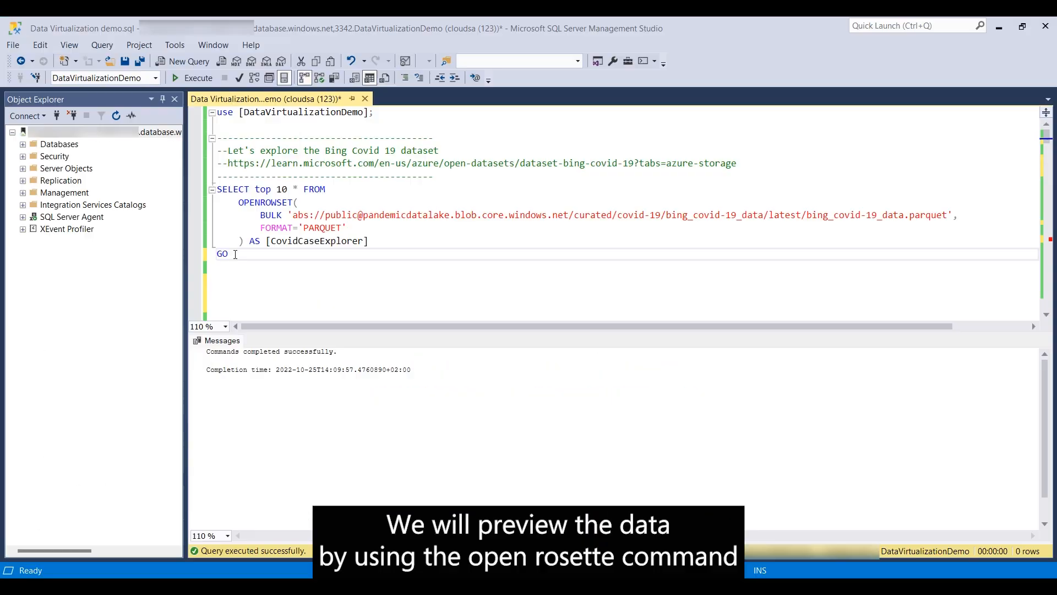
left_click_drag(235, 254, 212, 191)
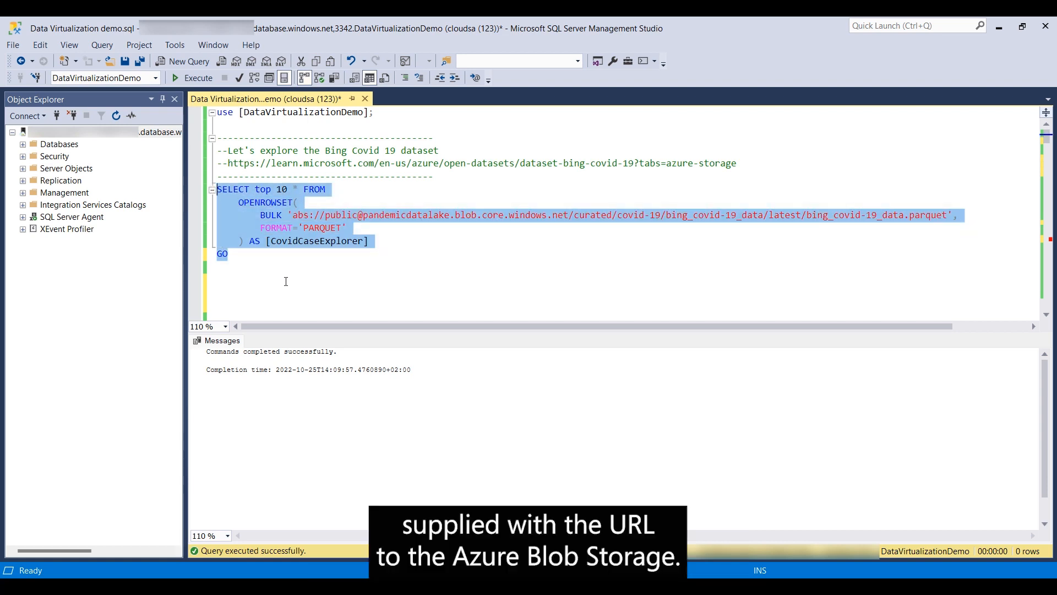
key("F5")
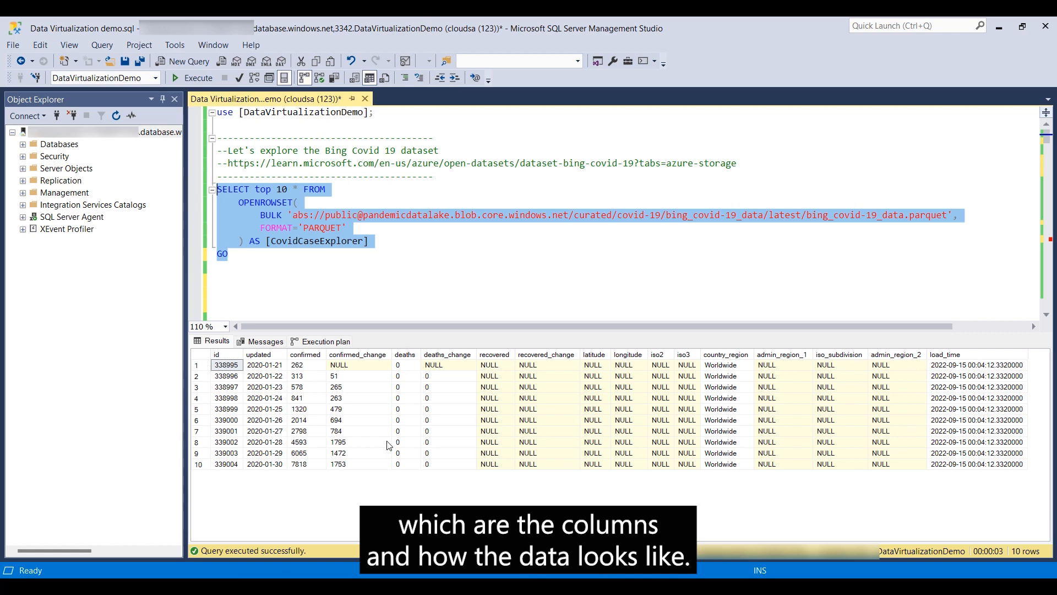
left_click(312, 344)
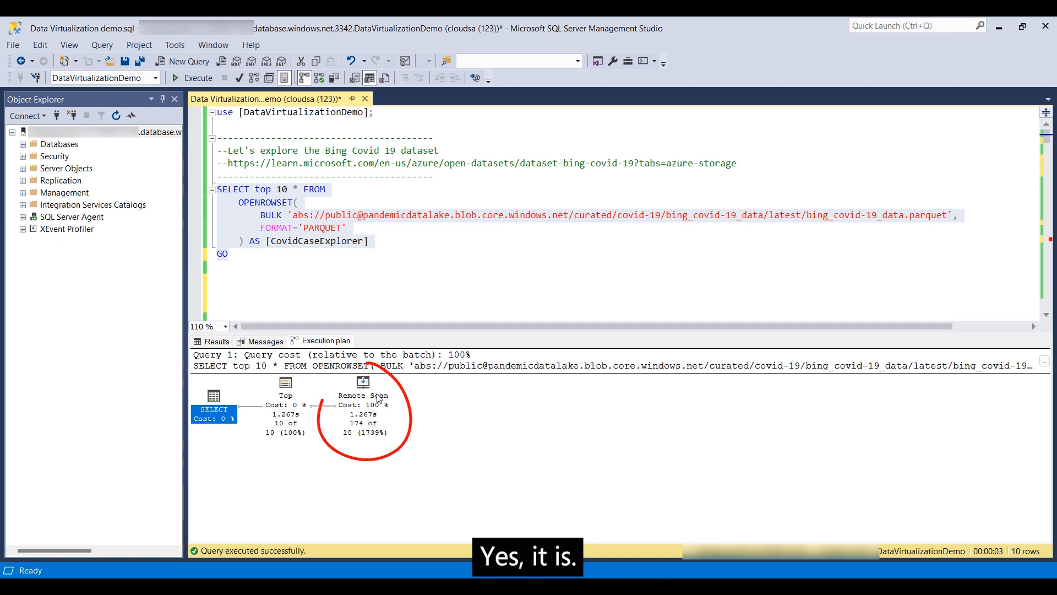
mouse_move(373, 422)
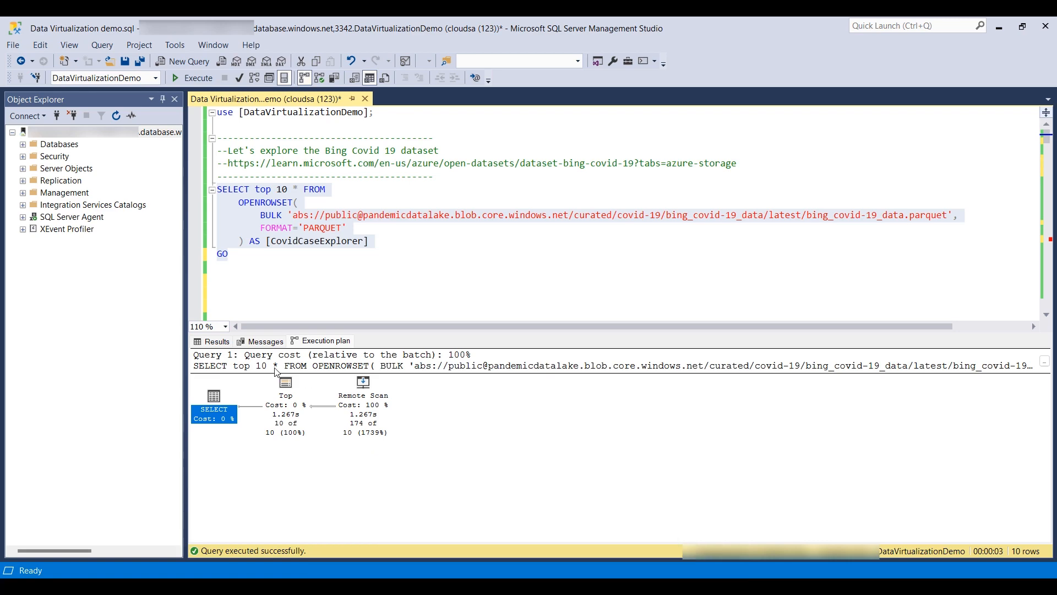
left_click(212, 342)
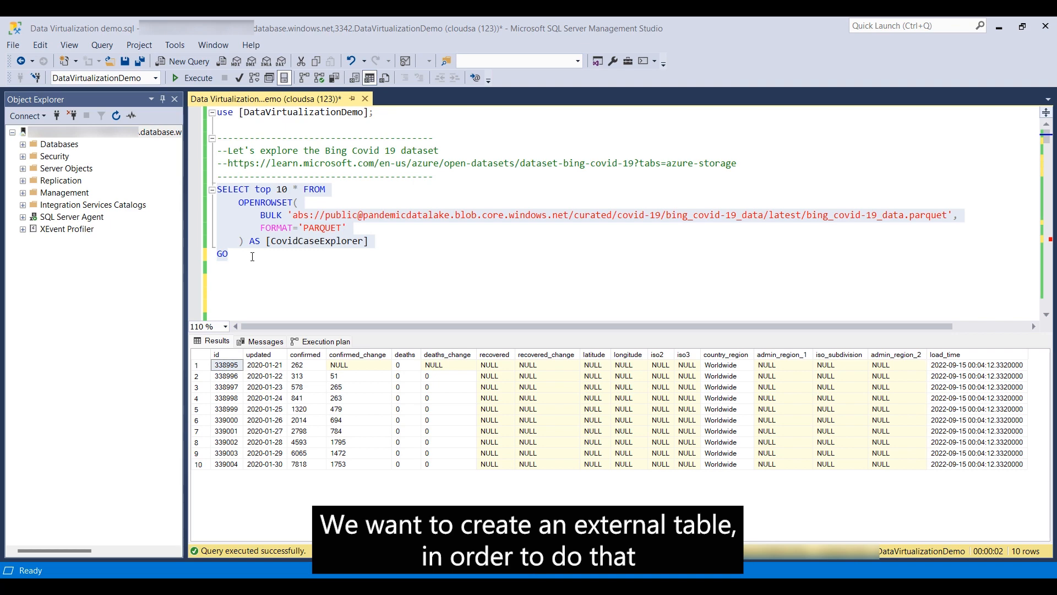
Run sp_describe_first_result_set on the OPENROWSET query to examine the inferred data types of the COVID-19 columns
scroll(252, 257, "down", 7)
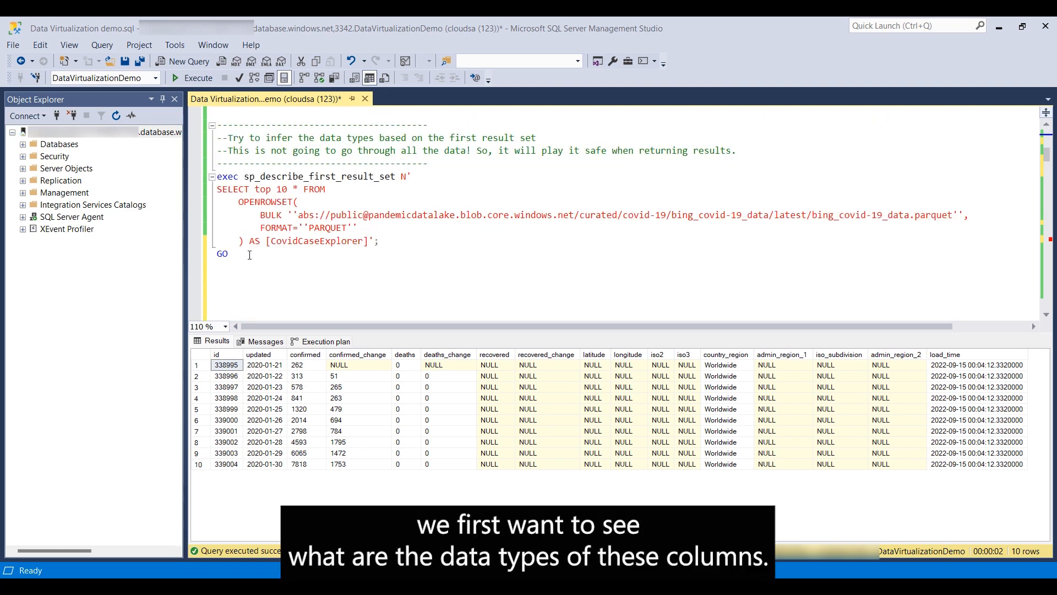
left_click_drag(249, 255, 201, 177)
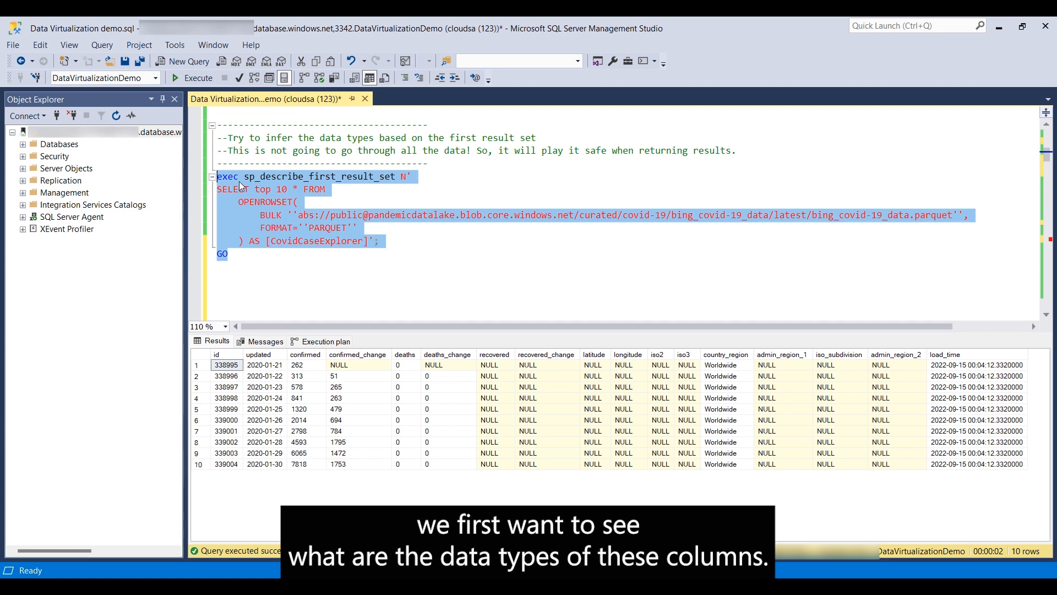
key("F5")
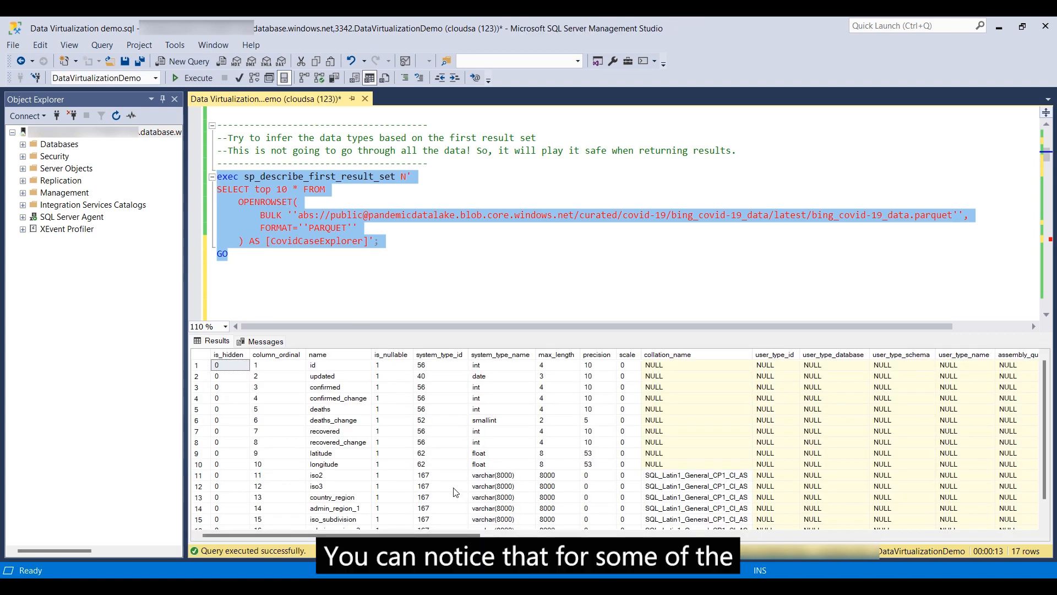
scroll(440, 471, "down", 1)
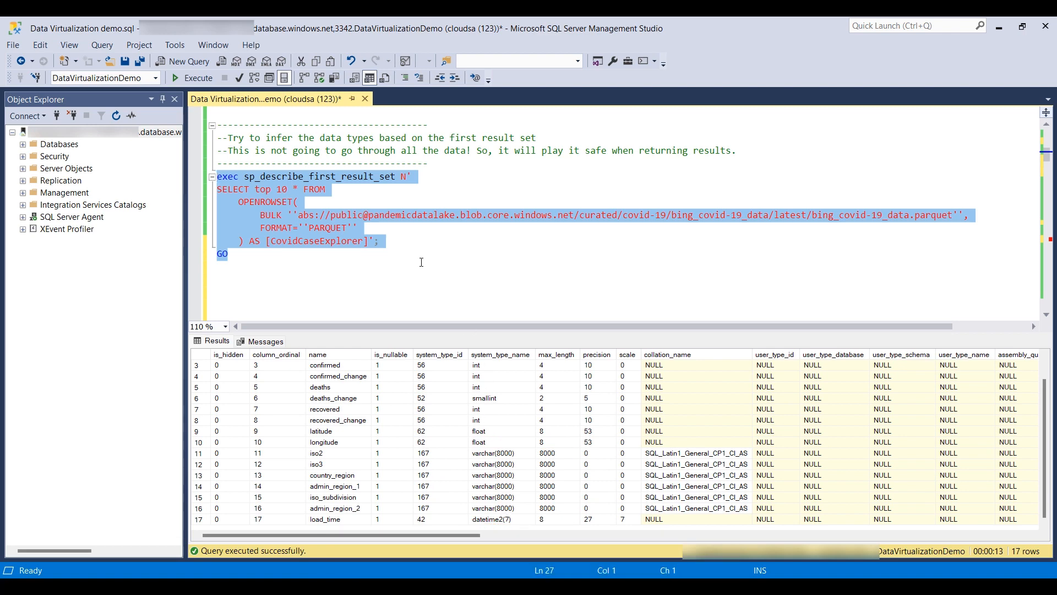
Query the maximum text lengths of admin_region_2 and admin_region_1 in the COVID-19 Parquet file
left_click(332, 266)
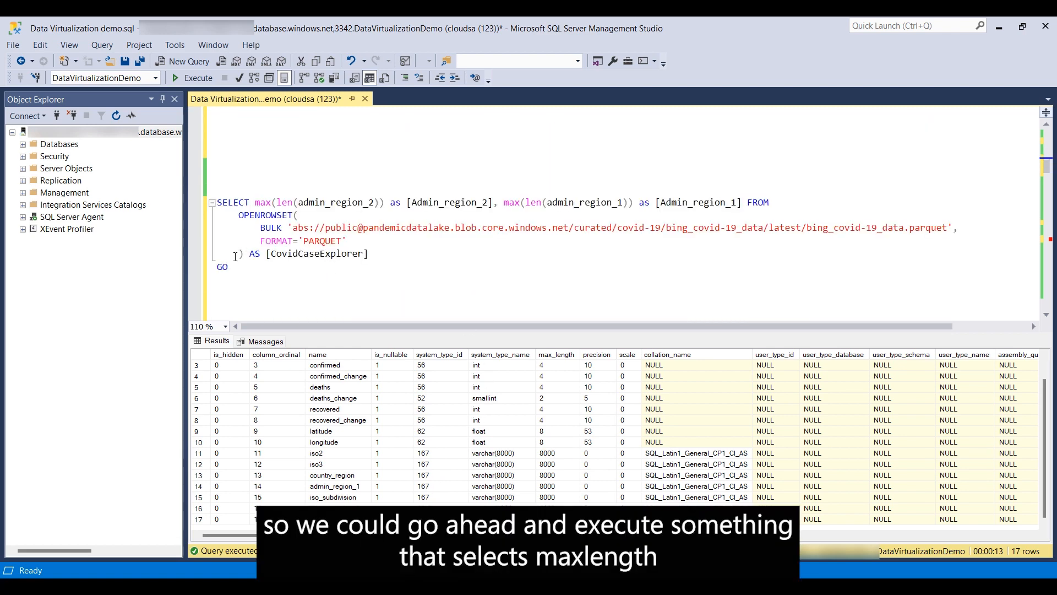
left_click_drag(244, 268, 213, 220)
key("F5")
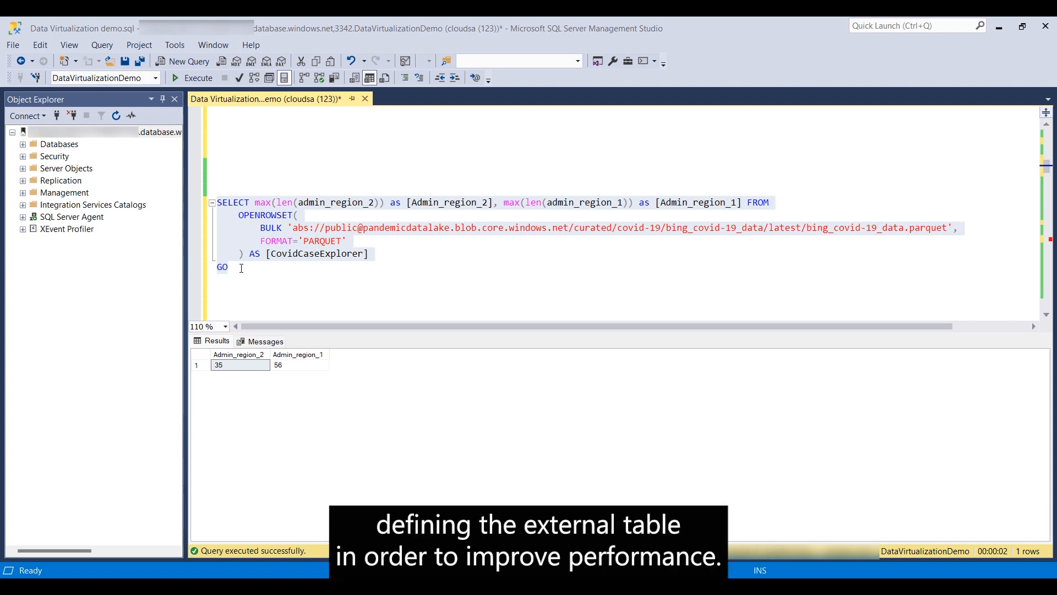
Create the Parquet external file format DemoFileFormat and the external data source DemoExternalDataSource from the prepared statements
scroll(241, 267, "down", 7)
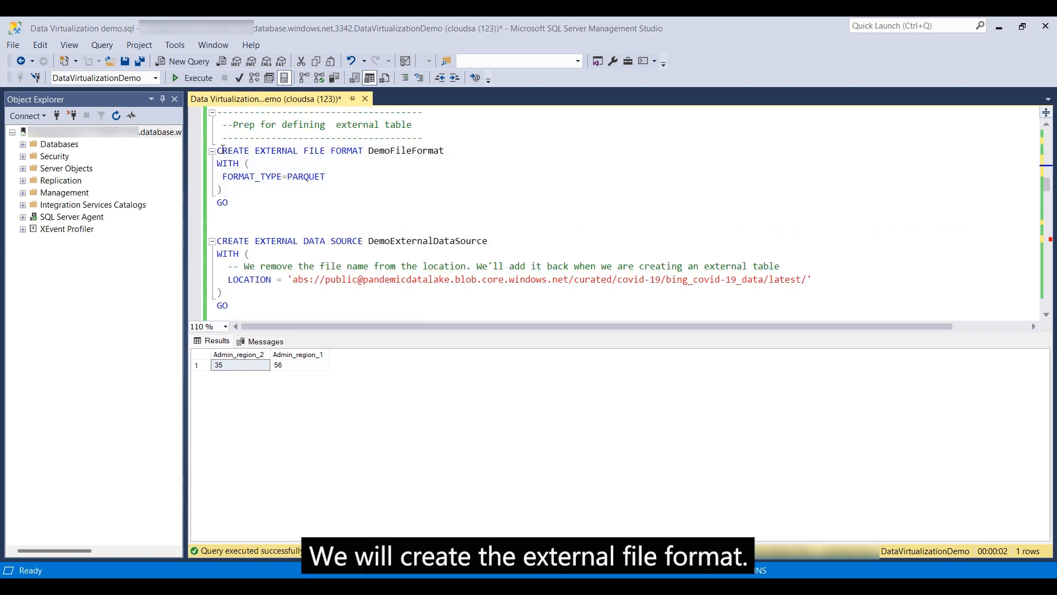
left_click_drag(218, 150, 228, 202)
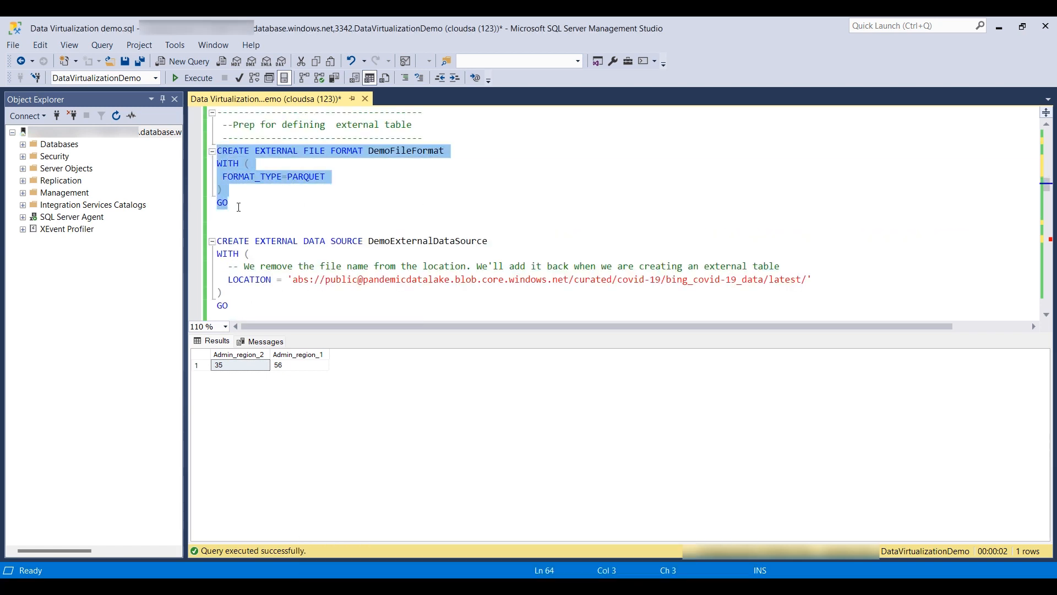
key("F5")
left_click_drag(218, 240, 249, 302)
key("F5")
Create the external table Covid19 over bing_covid-19_data.parquet using DemoExternalDataSource and DemoFileFormat
scroll(265, 209, "down", 5)
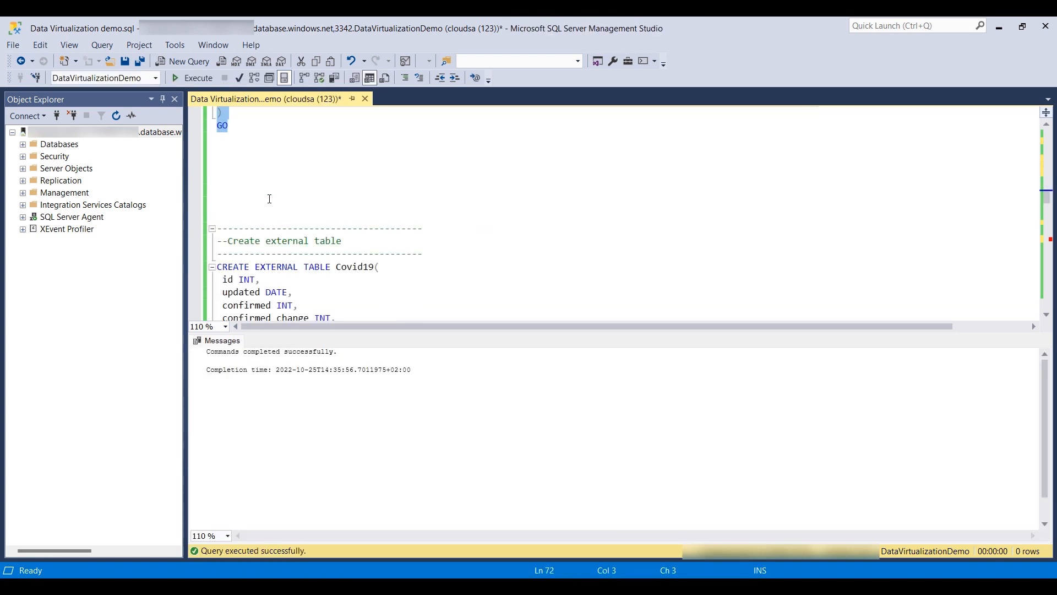
left_click_drag(219, 178, 237, 214)
scroll(233, 201, "down", 5)
scroll(239, 231, "down", 2)
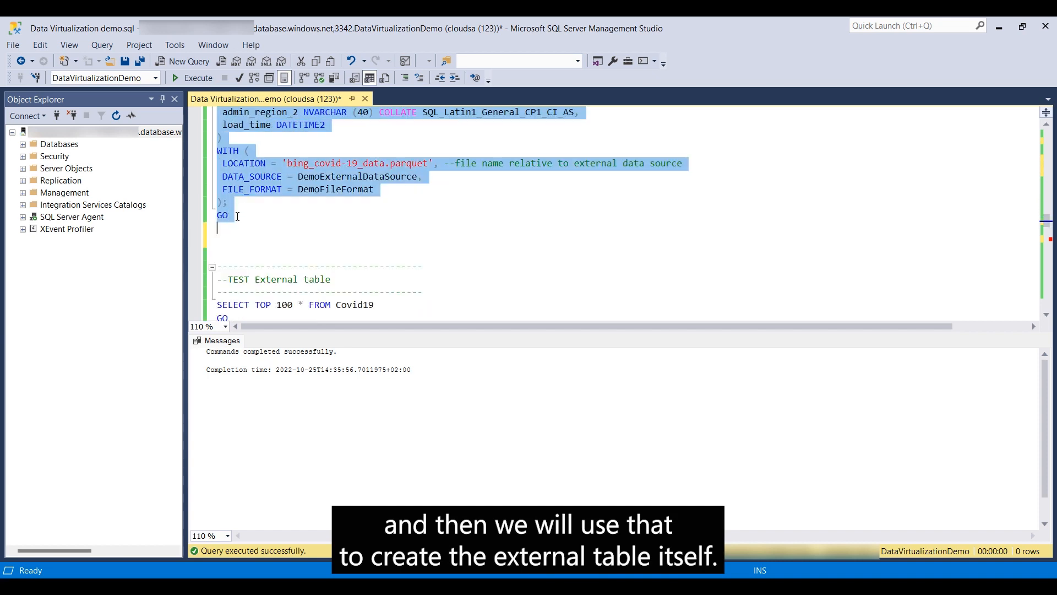
key("F5")
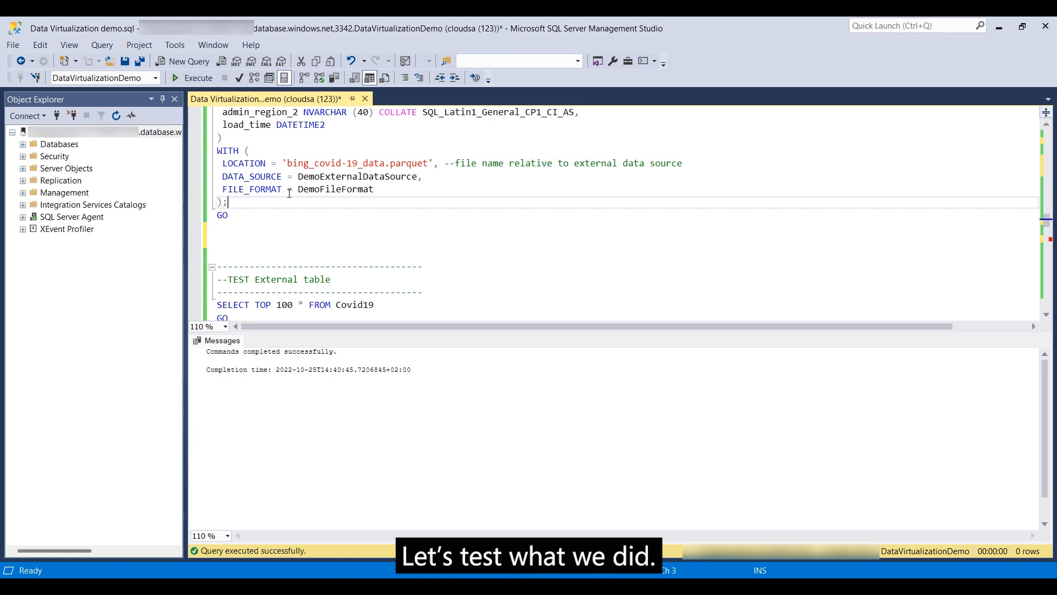
Query the top 100 rows of Covid19 with the actual execution plan included, and examine the plan and returned rows
left_click(304, 77)
scroll(261, 192, "down", 2)
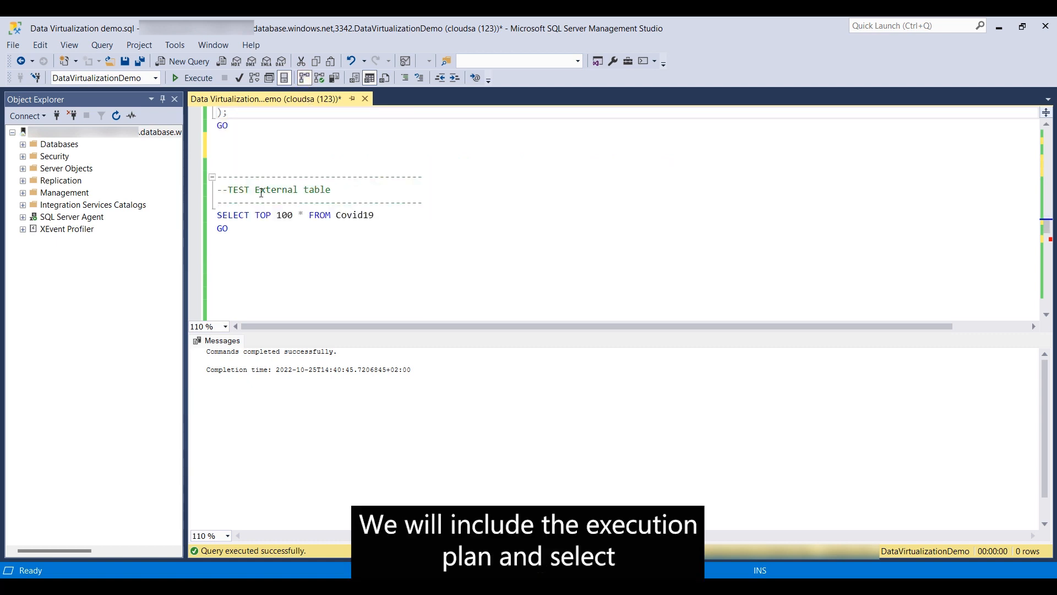
left_click_drag(230, 227, 218, 215)
key("F5")
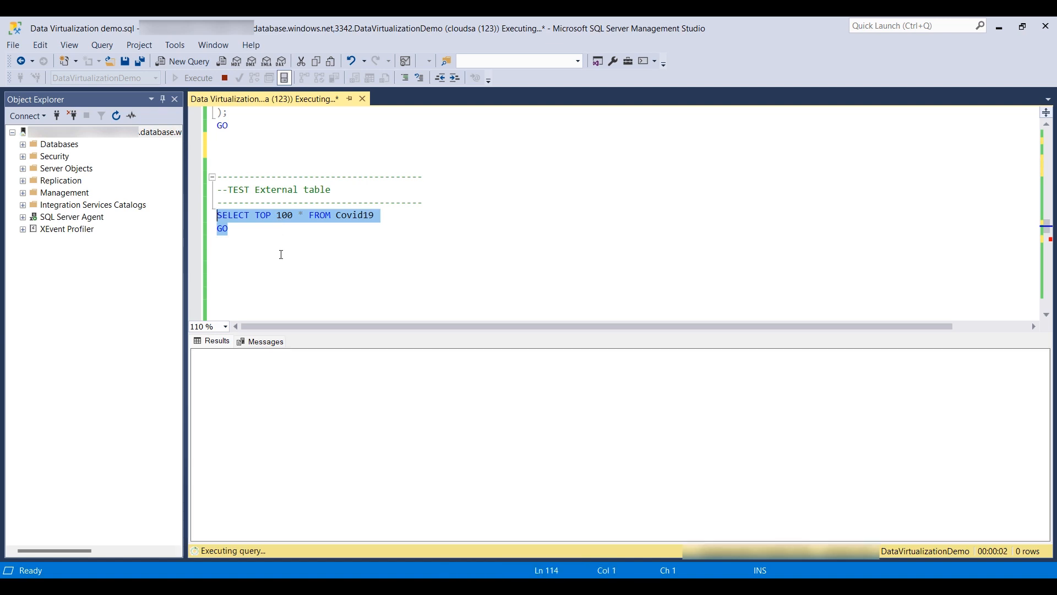
left_click(325, 342)
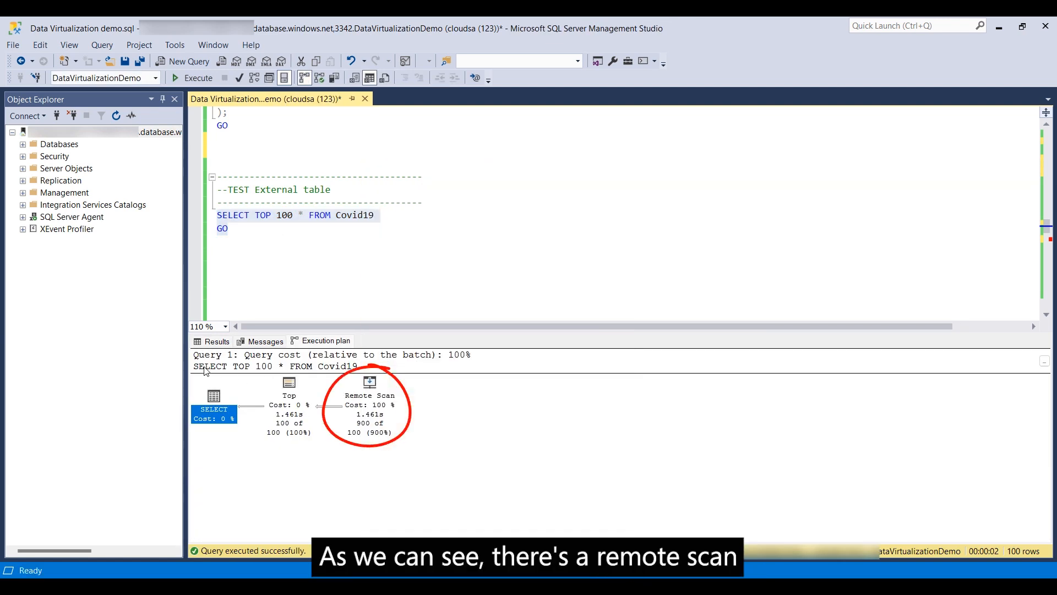
left_click(202, 341)
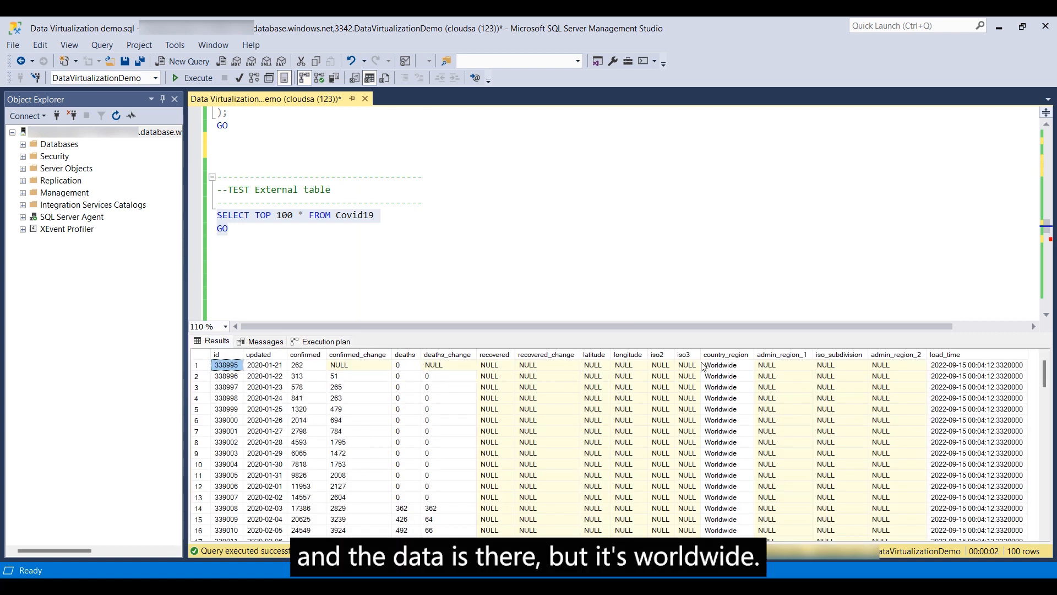
scroll(736, 461, "down", 8)
scroll(736, 461, "up", 8)
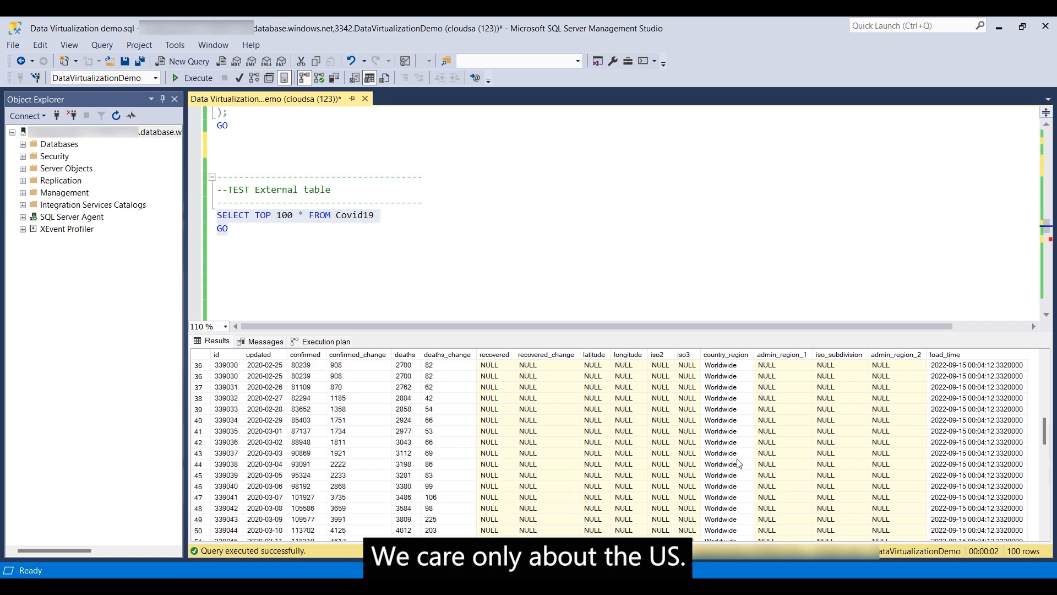
Create the view Covid19_US from Covid19, keeping only rows with iso3 'USA' and isnull(confirmed_change, 0) >= 0
left_click(250, 232)
scroll(242, 227, "down", 4)
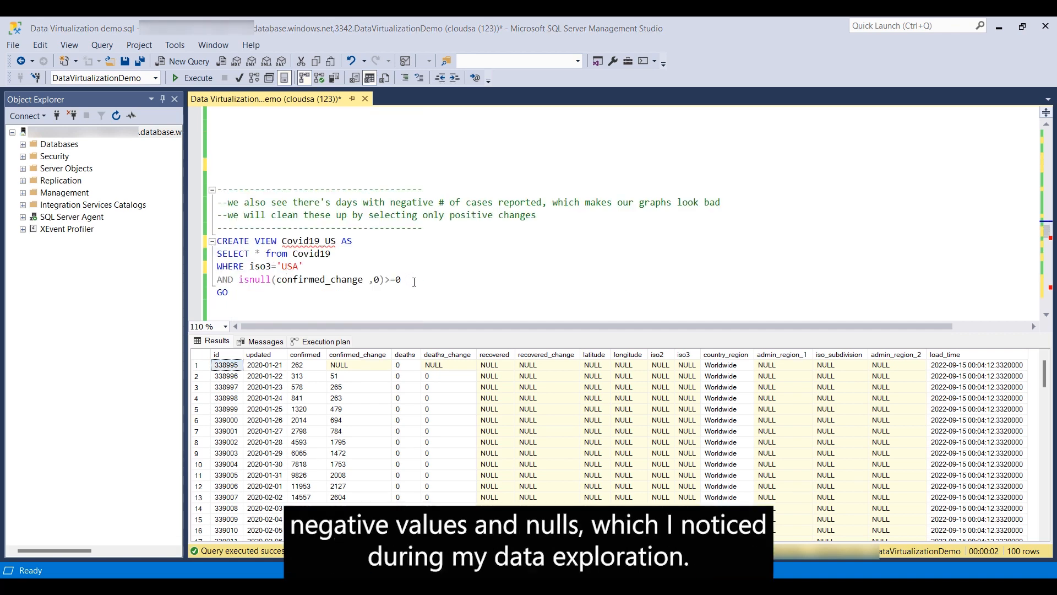
left_click_drag(410, 279, 217, 241)
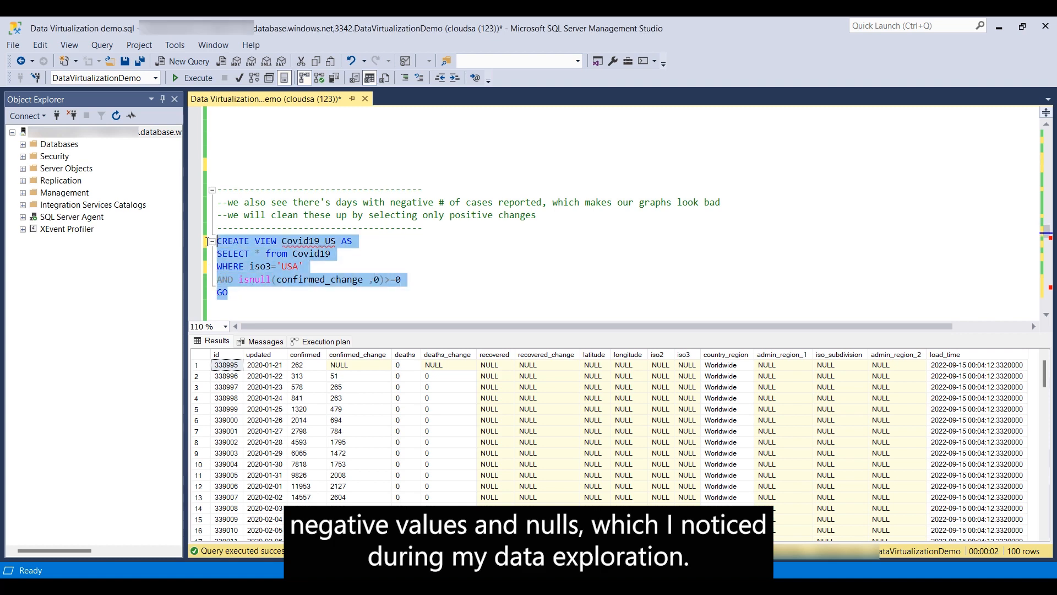
key("F5")
Test the Covid19_US view by selecting its top 100 rows
scroll(276, 253, "down", 5)
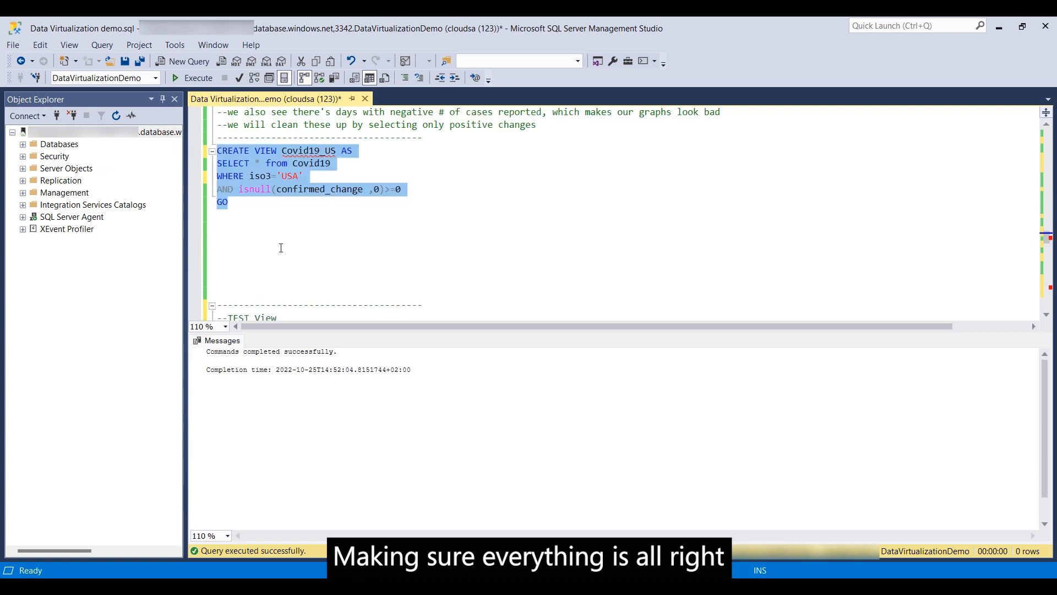
left_click_drag(236, 266, 211, 253)
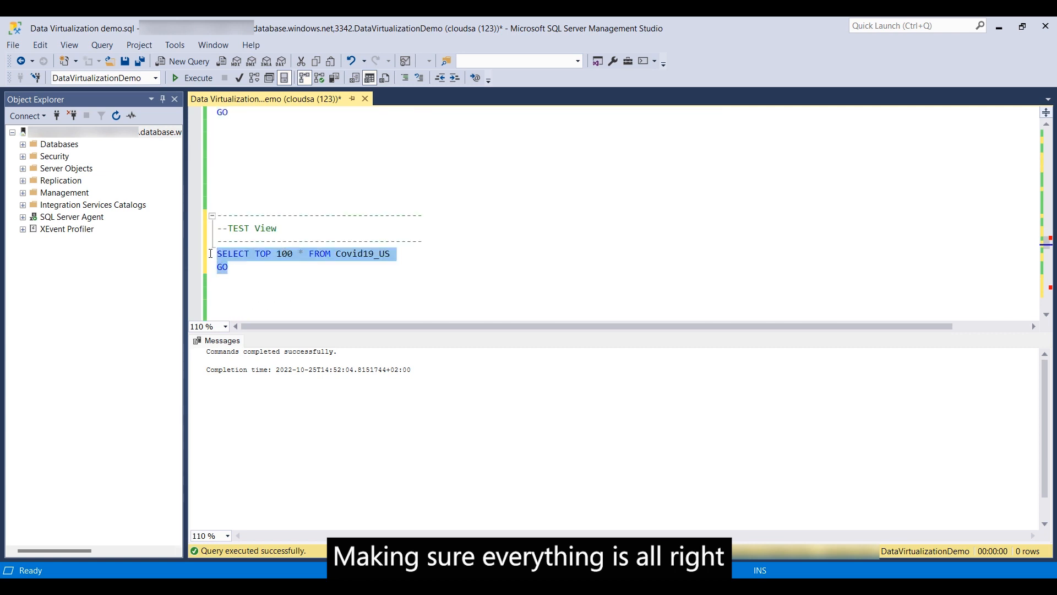
key("F5")
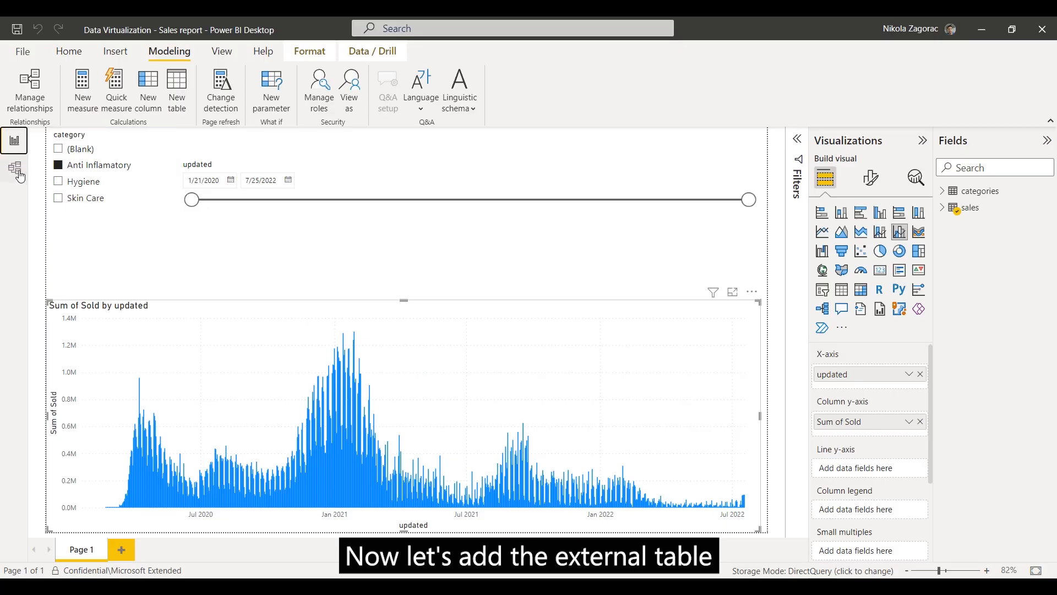
In the Power BI Desktop sales report's model, load the Covid19_US view from the DataVirtualizationDemo SQL Server database using DirectQuery
left_click(15, 168)
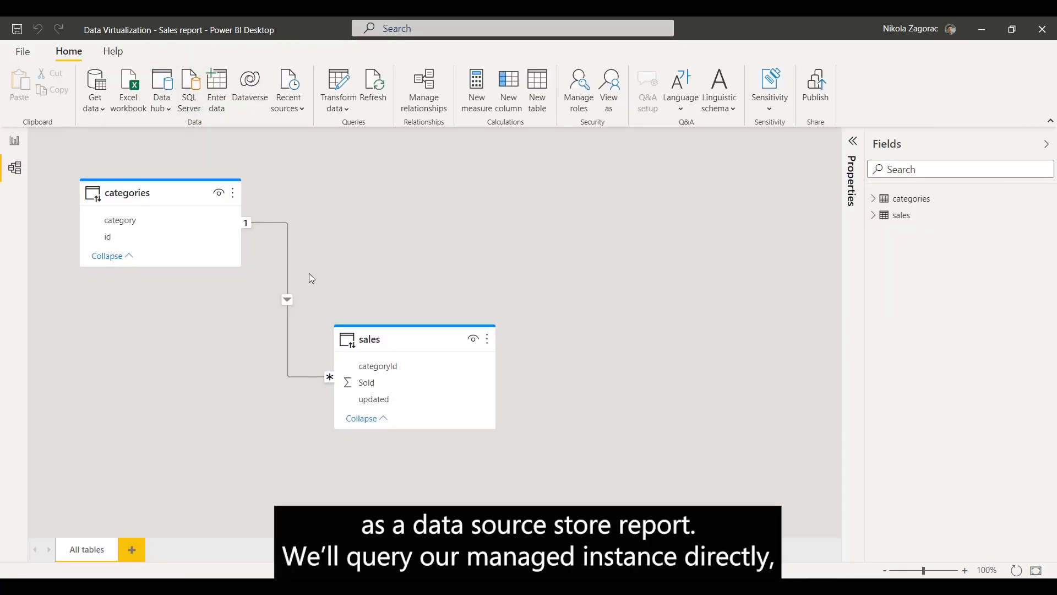
key("ctrl+v")
key("Tab")
type("DataVirtualizationDemo")
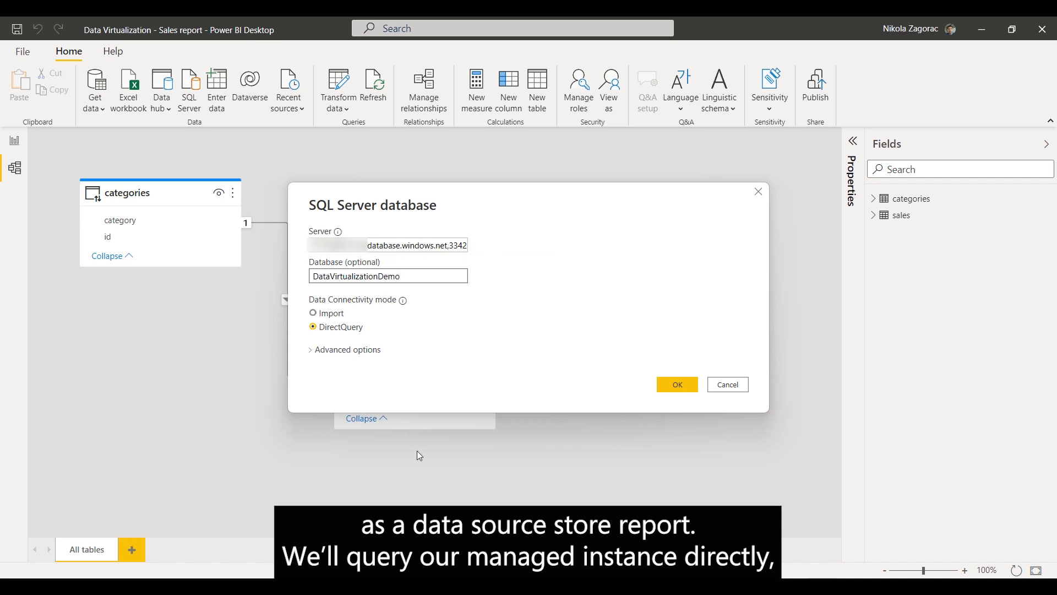
key("Return")
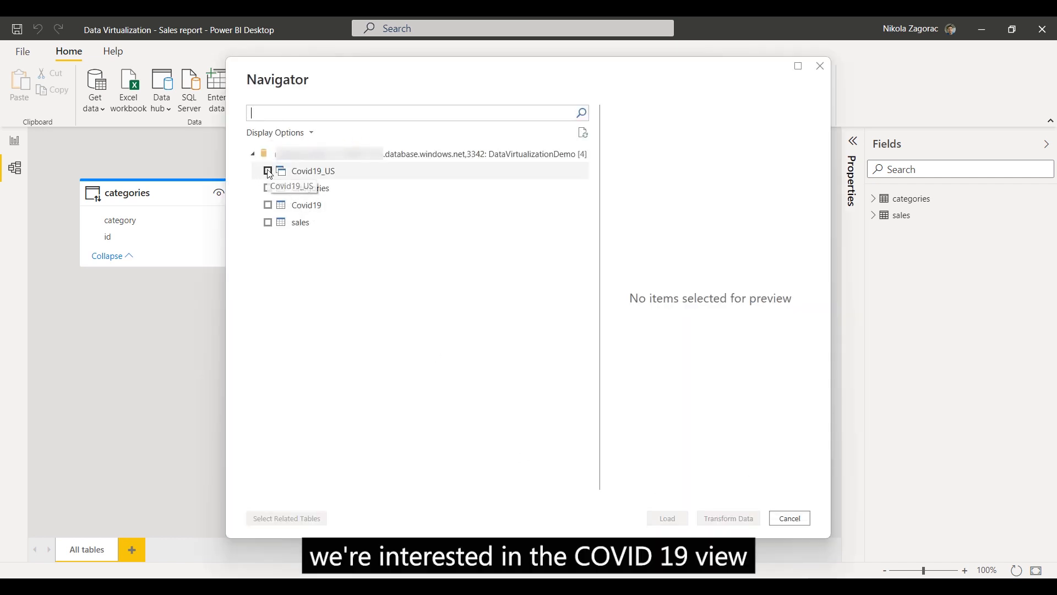
left_click(268, 170)
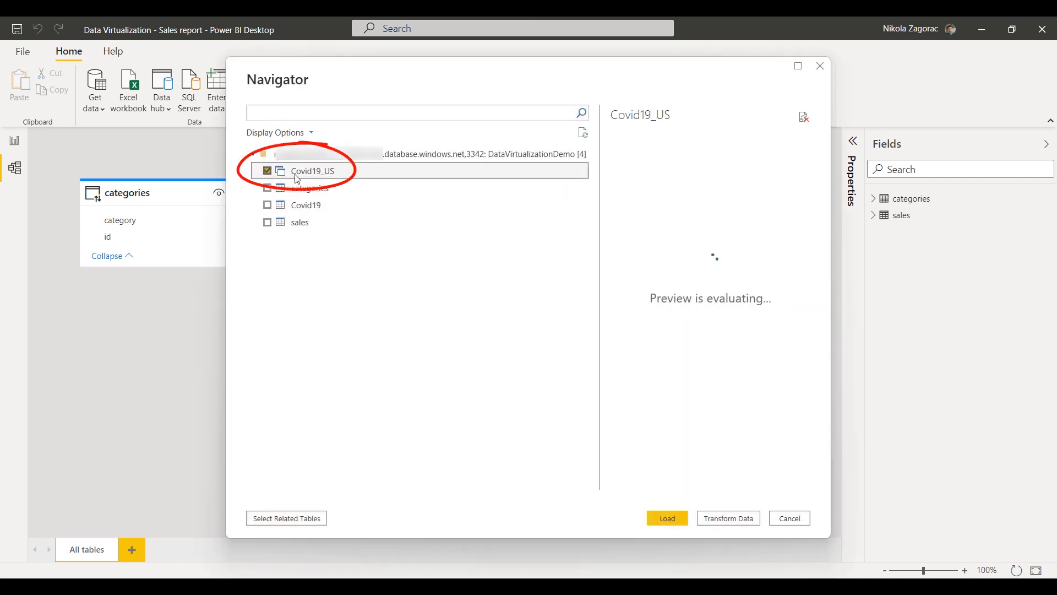
left_click(663, 517)
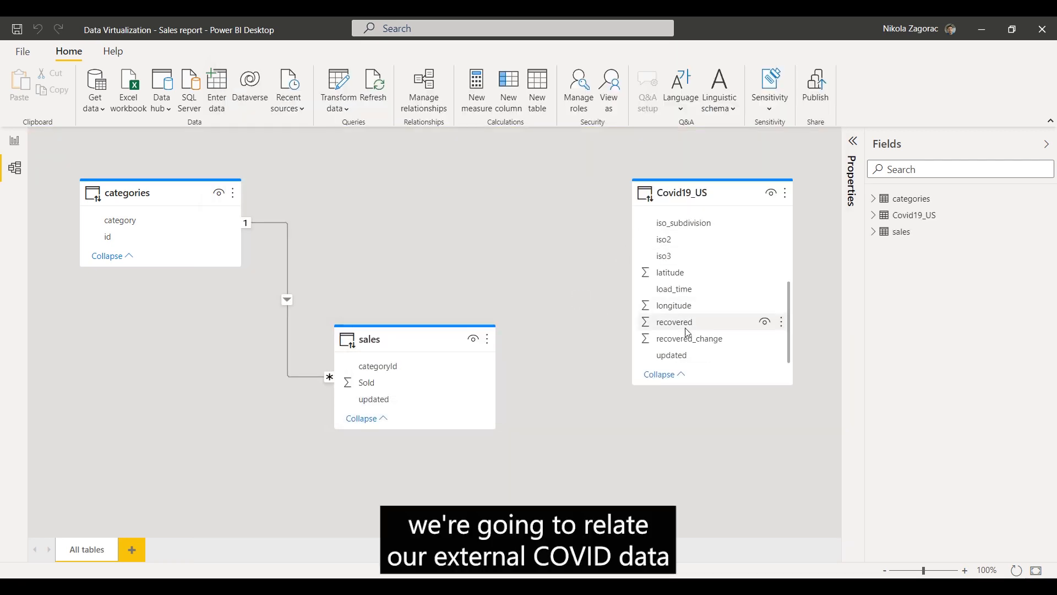
Relate Covid19_US to the sales table on the updated column, with many-to-one cardinality and single cross-filter direction
left_click_drag(689, 355, 482, 383)
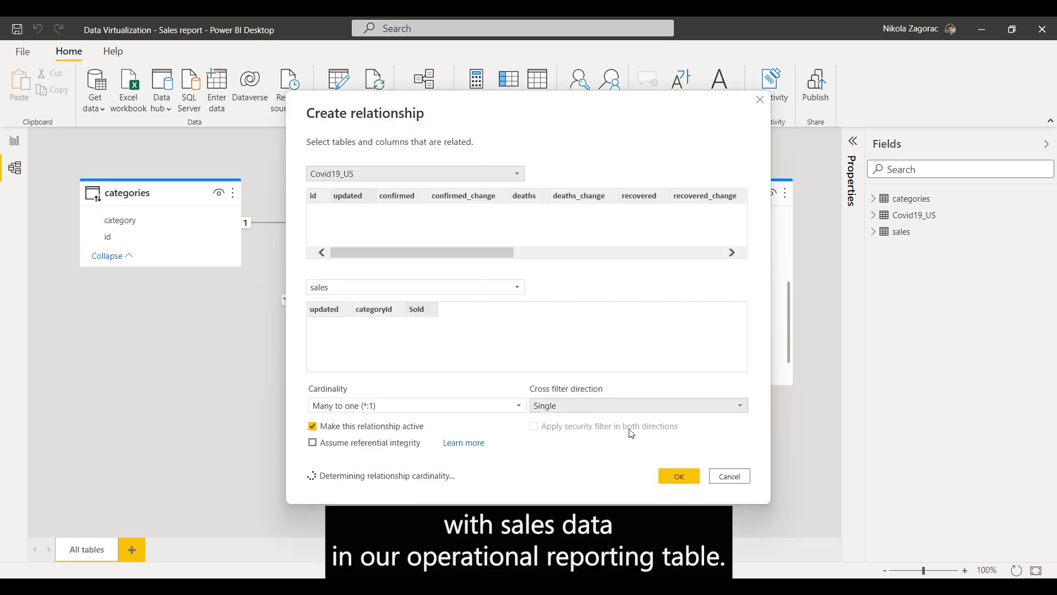
left_click(680, 477)
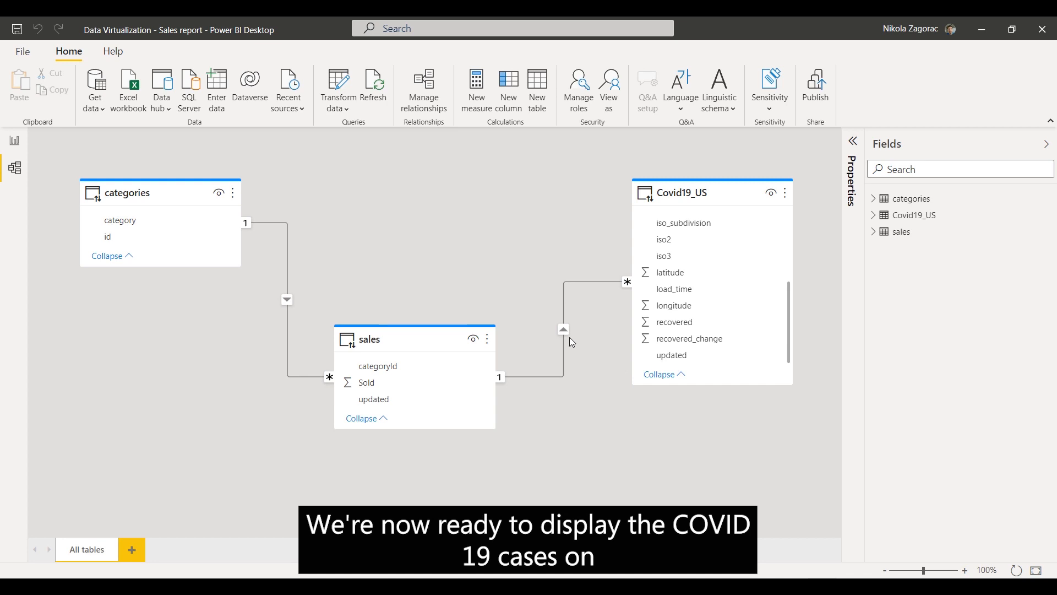
Add the confirmed_change field from Covid19_US to the line y-axis of the report's Sum of Sold by updated chart
left_click(15, 140)
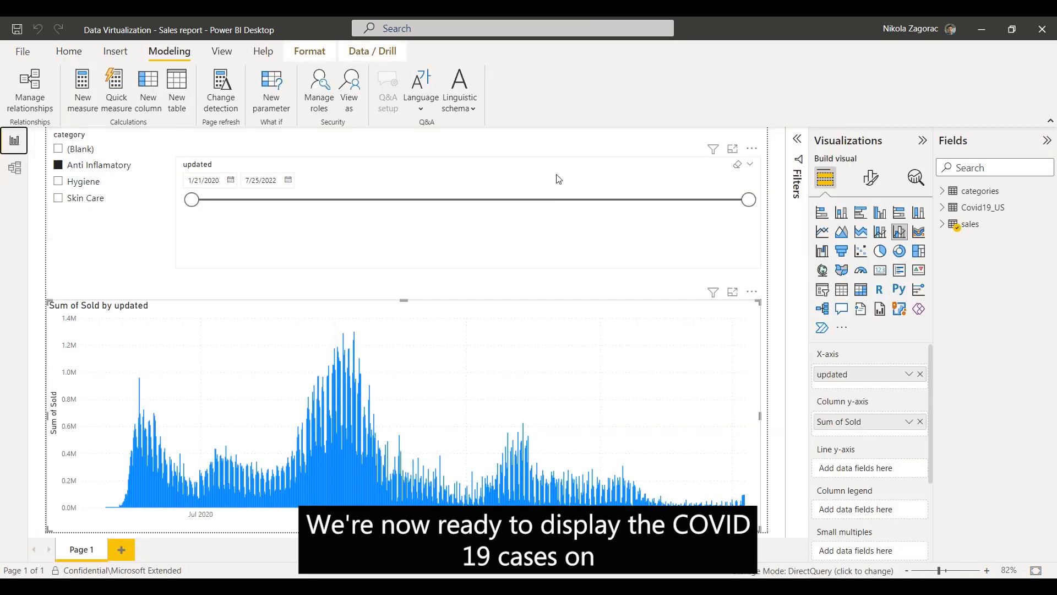
left_click(942, 208)
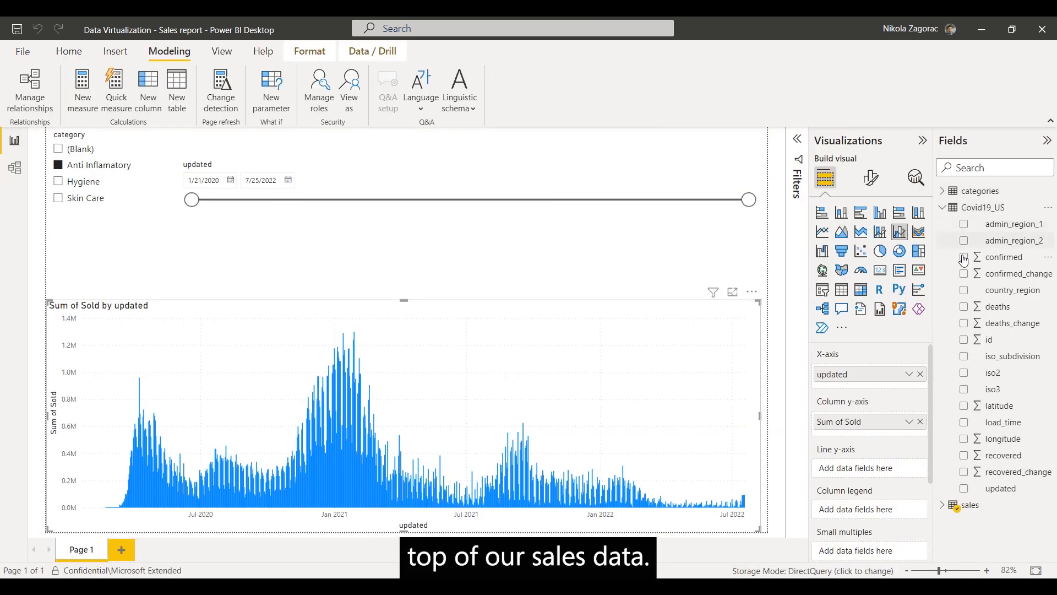
left_click_drag(999, 276, 876, 472)
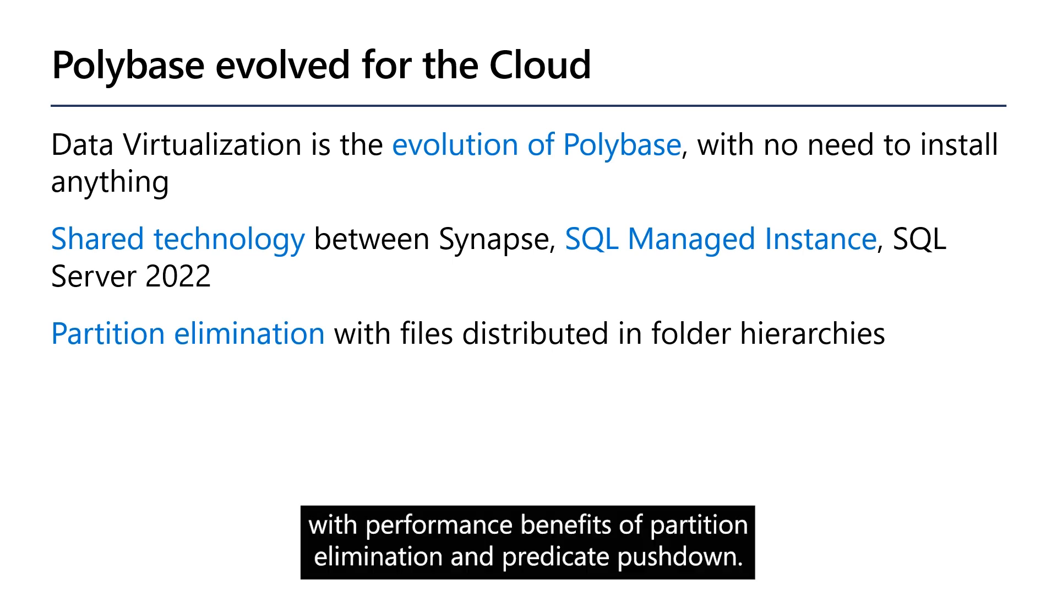
key("Right")
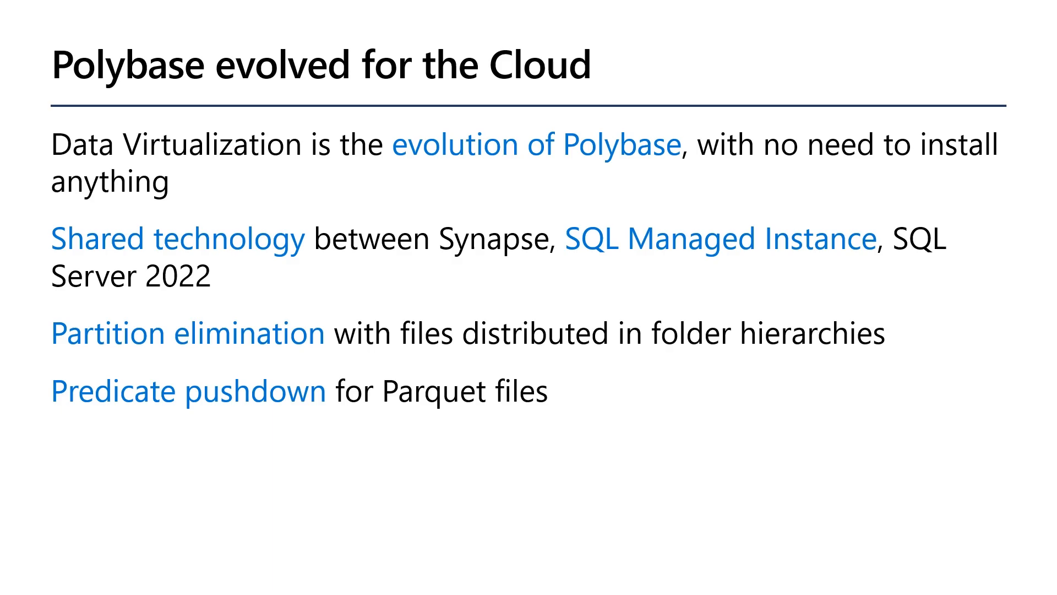
key("Right")
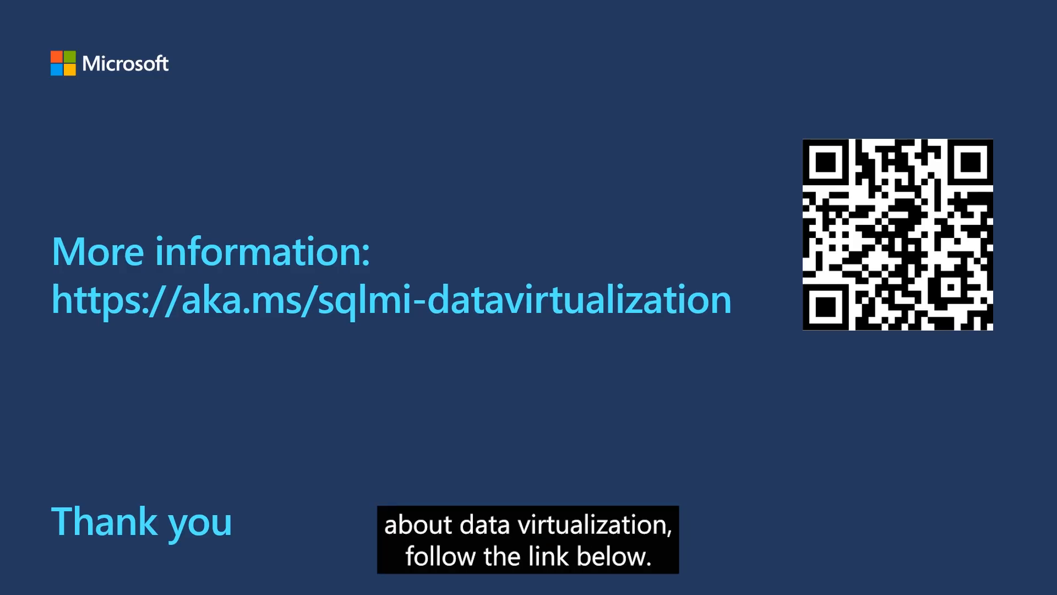